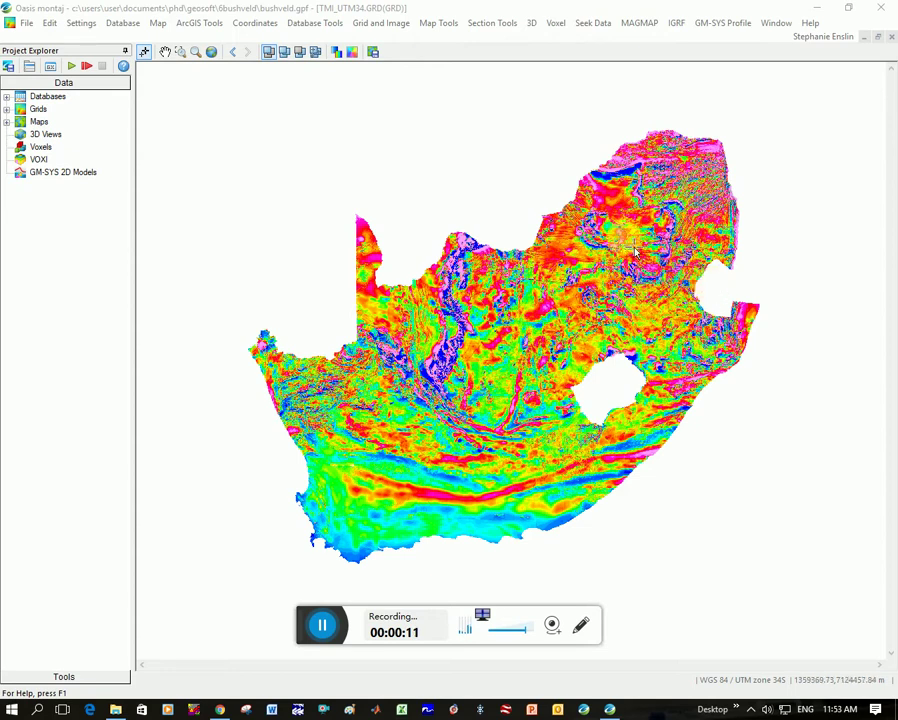
Begin an ArcView shapefile import and select LIN_RSA250_Struct_Lin_Lo27_ln.shp from the 6Bushveld folder.
left_click(158, 24)
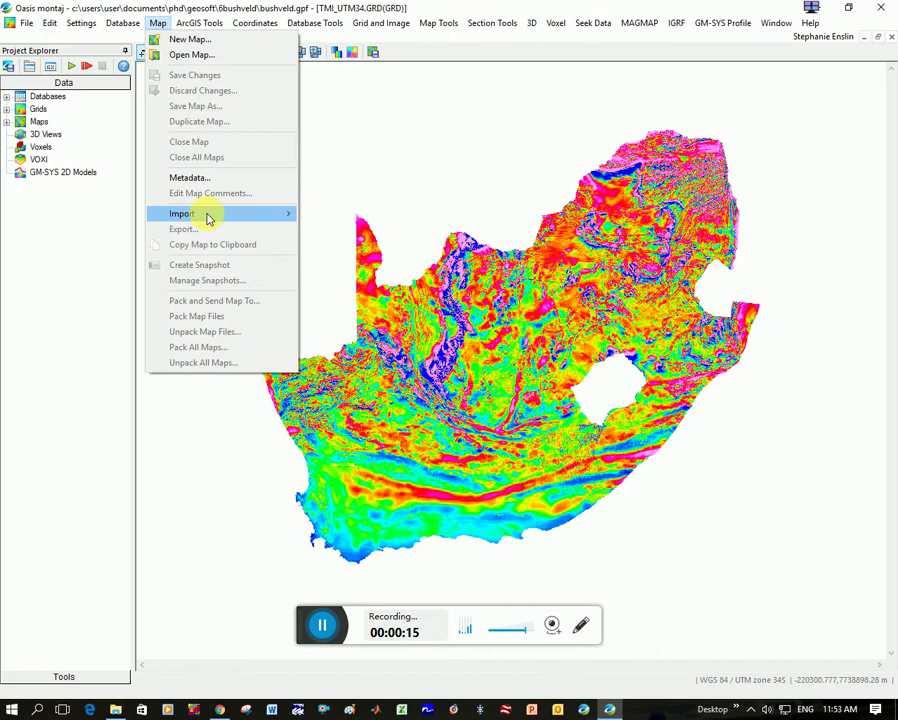
mouse_move(208, 214)
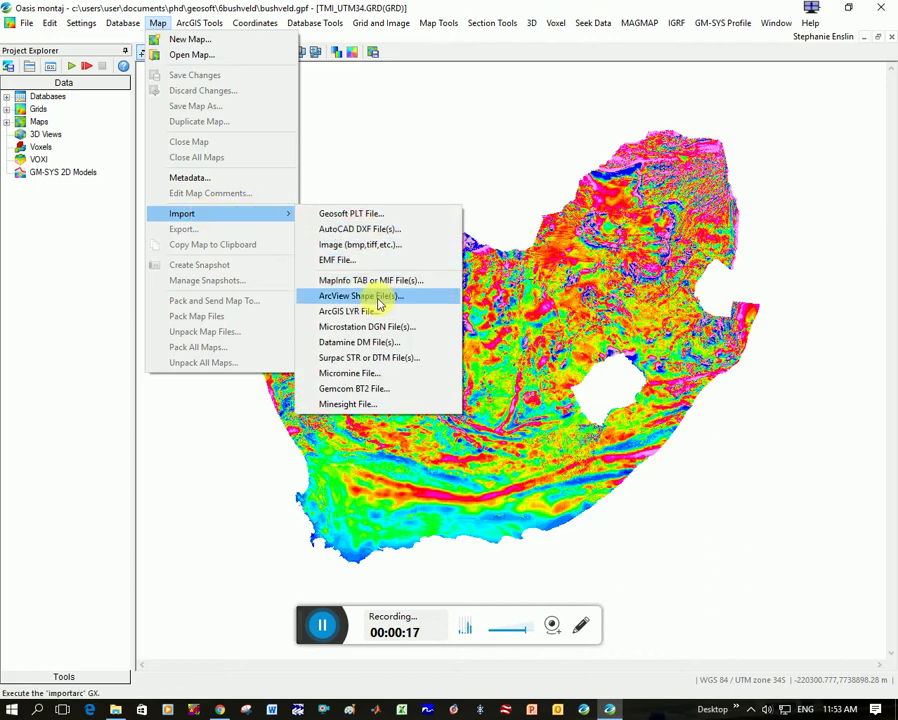
left_click(378, 302)
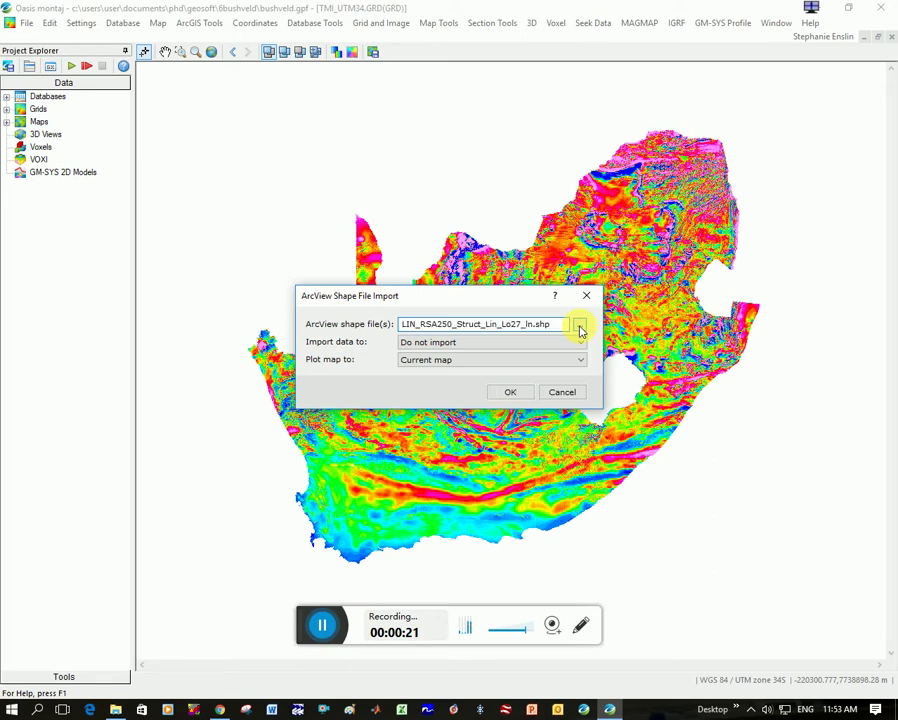
left_click(579, 326)
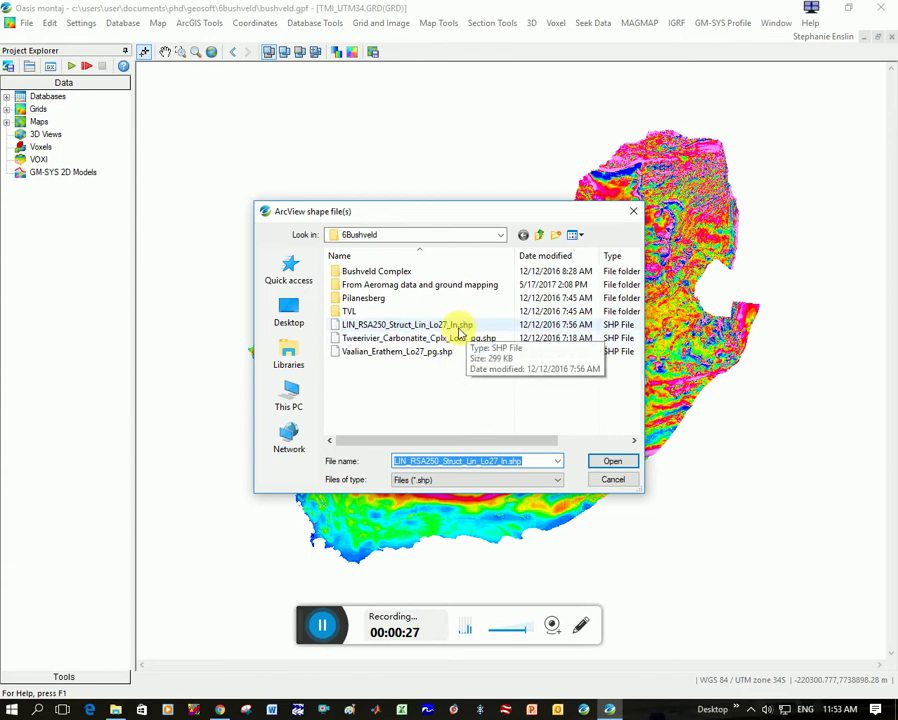
left_click(538, 234)
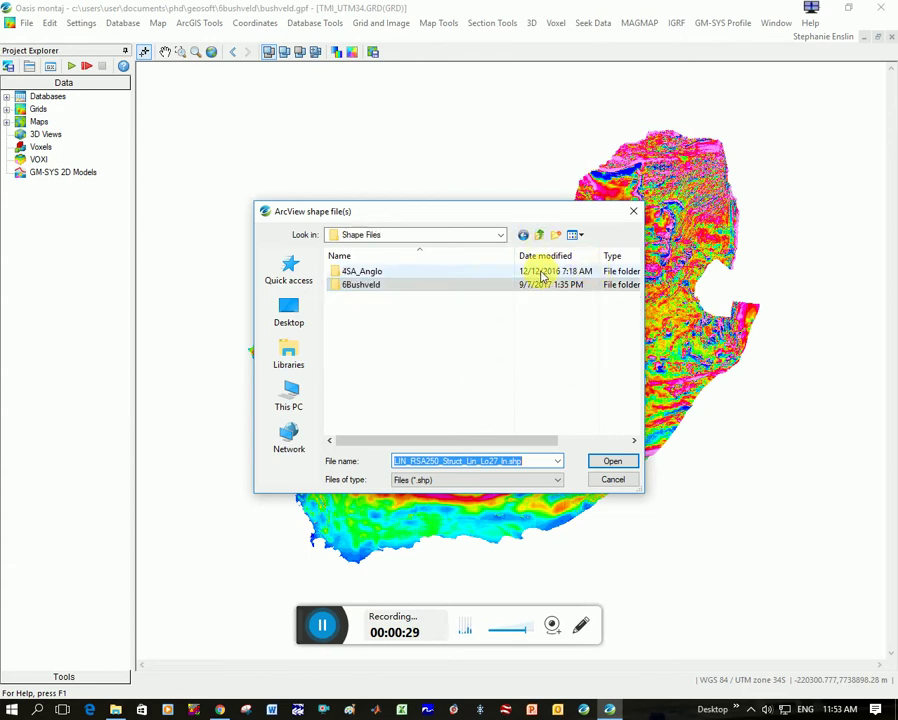
double_click(368, 284)
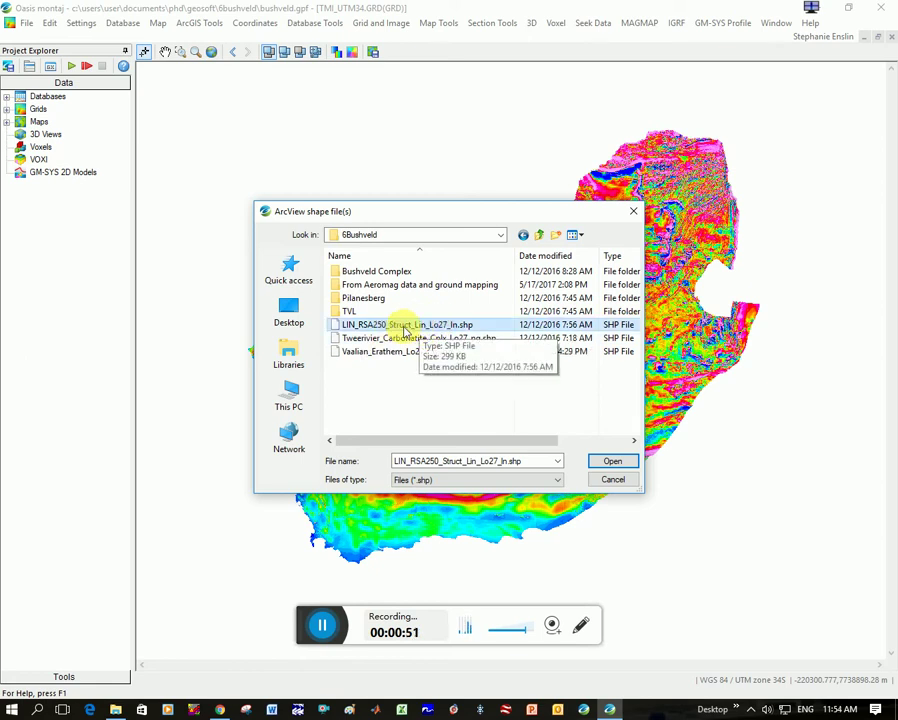
Run the shapefile import with data set to 'Do not import' and plotting to 'Current map'.
left_click(612, 463)
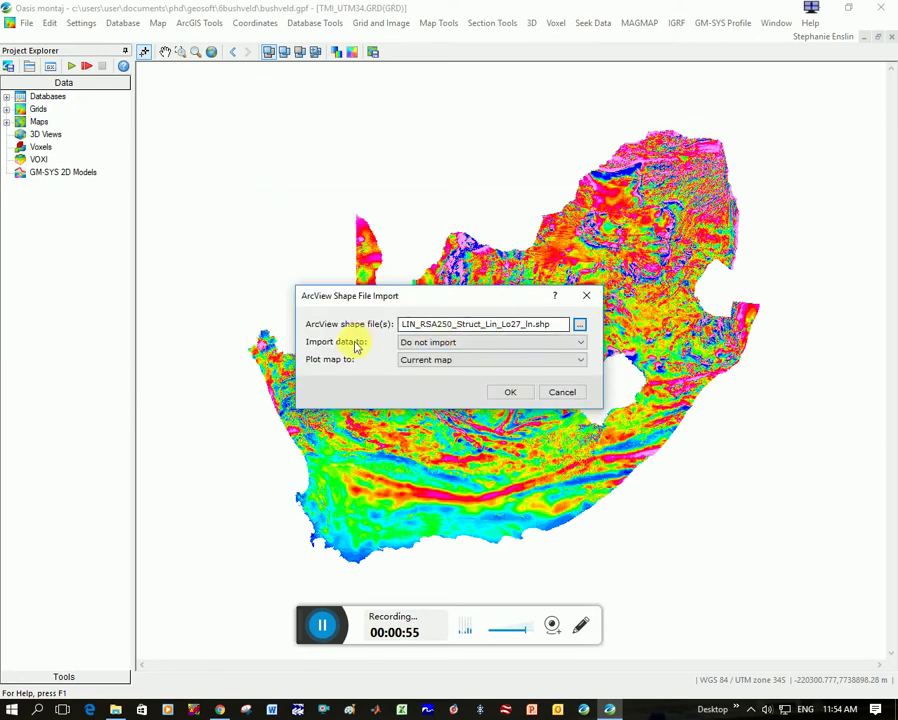
left_click(431, 344)
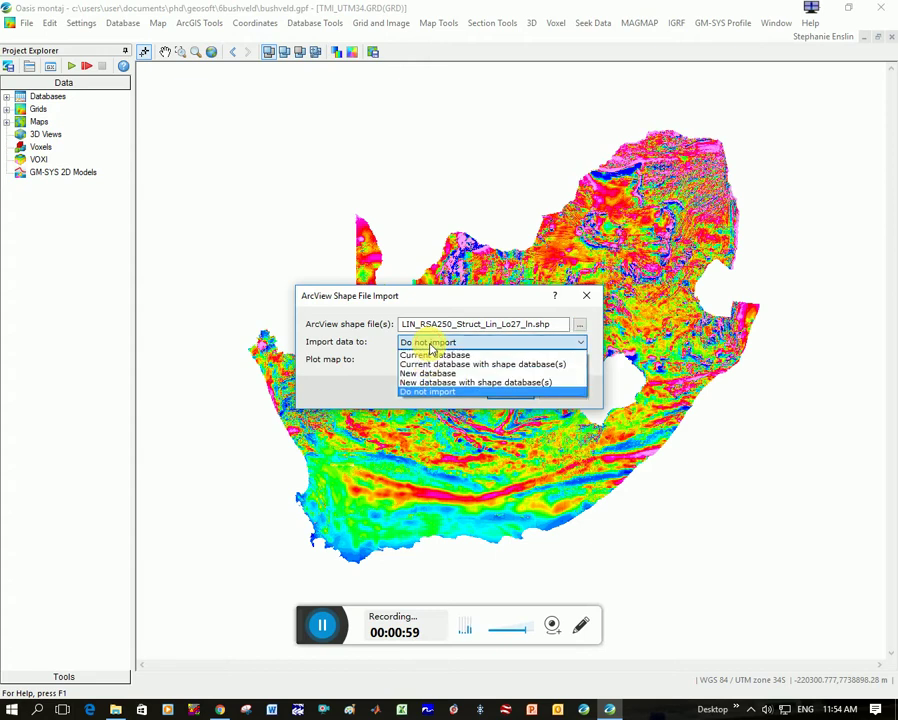
left_click(434, 394)
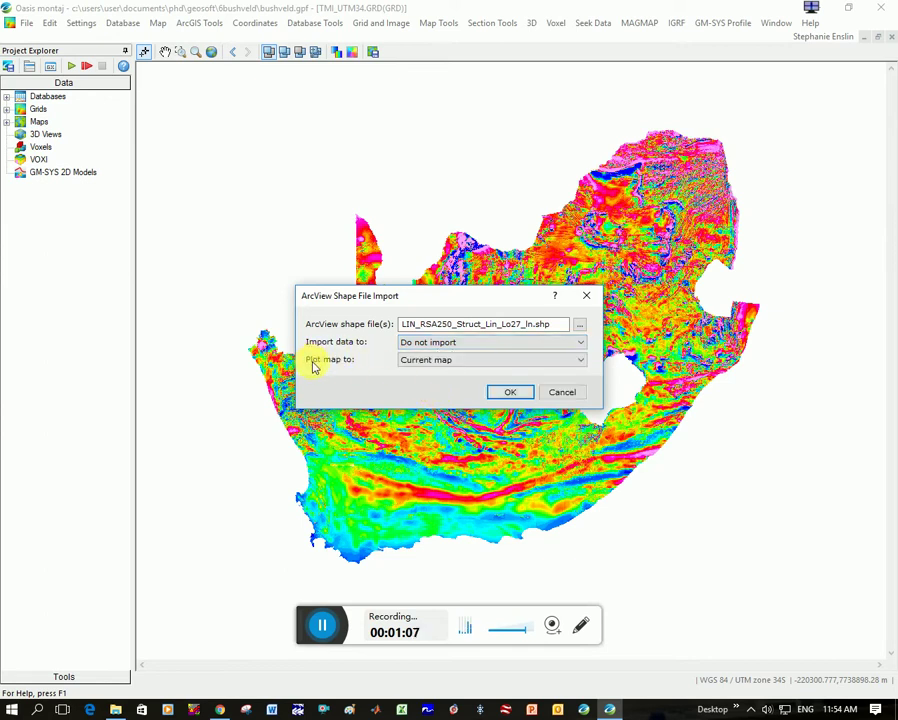
left_click(490, 363)
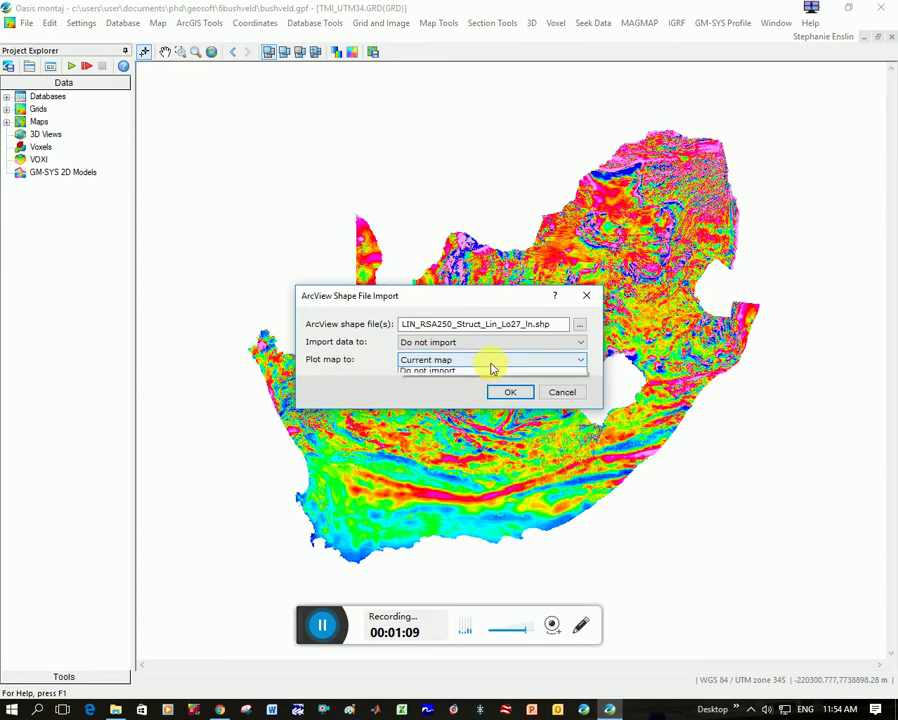
left_click(491, 371)
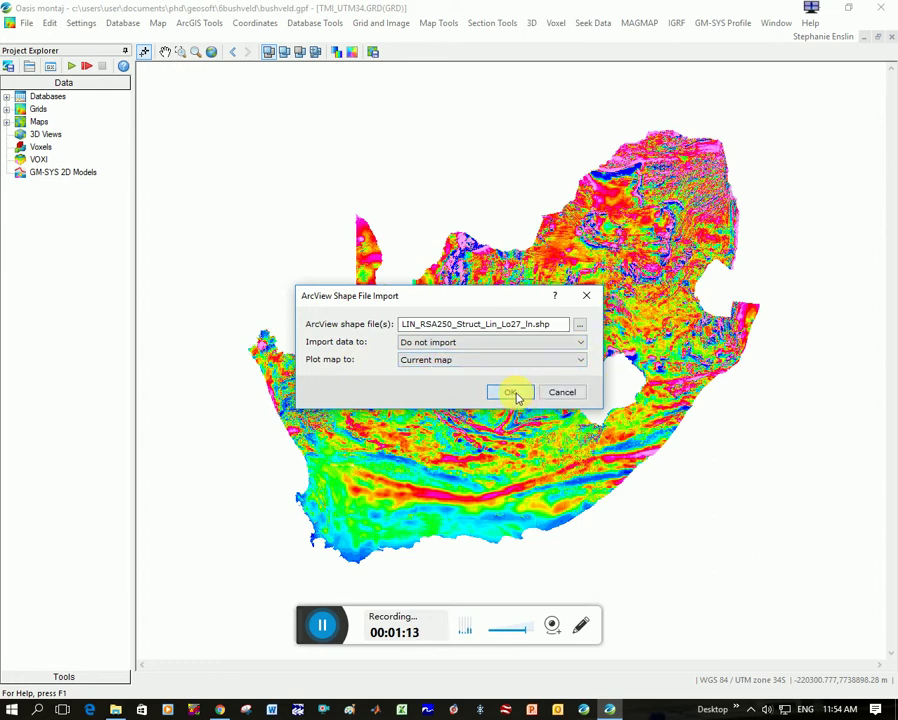
left_click(514, 394)
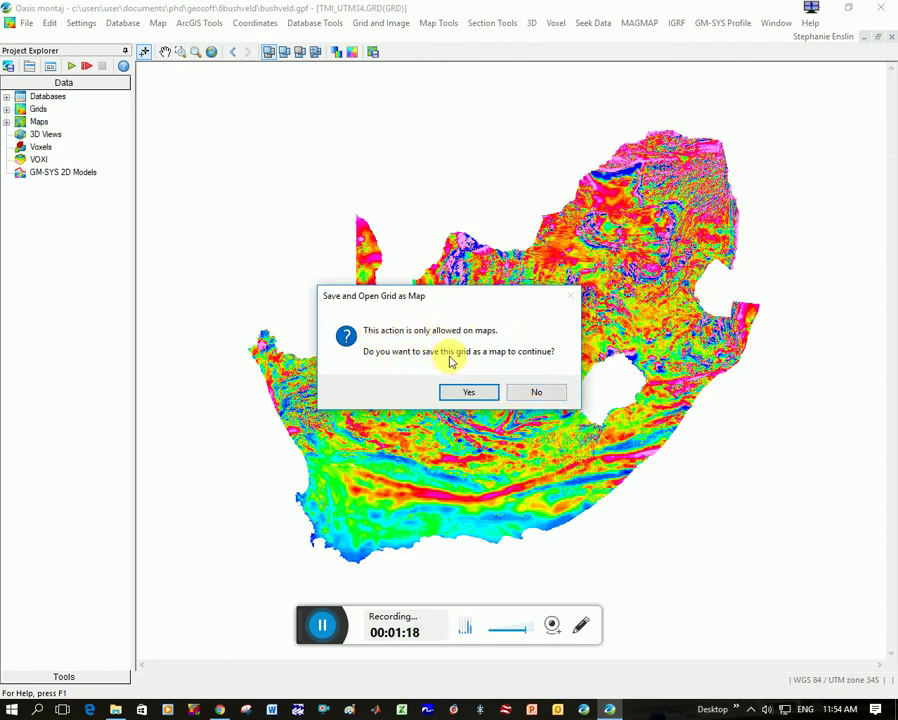
Save the grid as TMI_UTM34.map and accept the Hartebeesthoek94 to WGS 84 datum transformation.
left_click(474, 396)
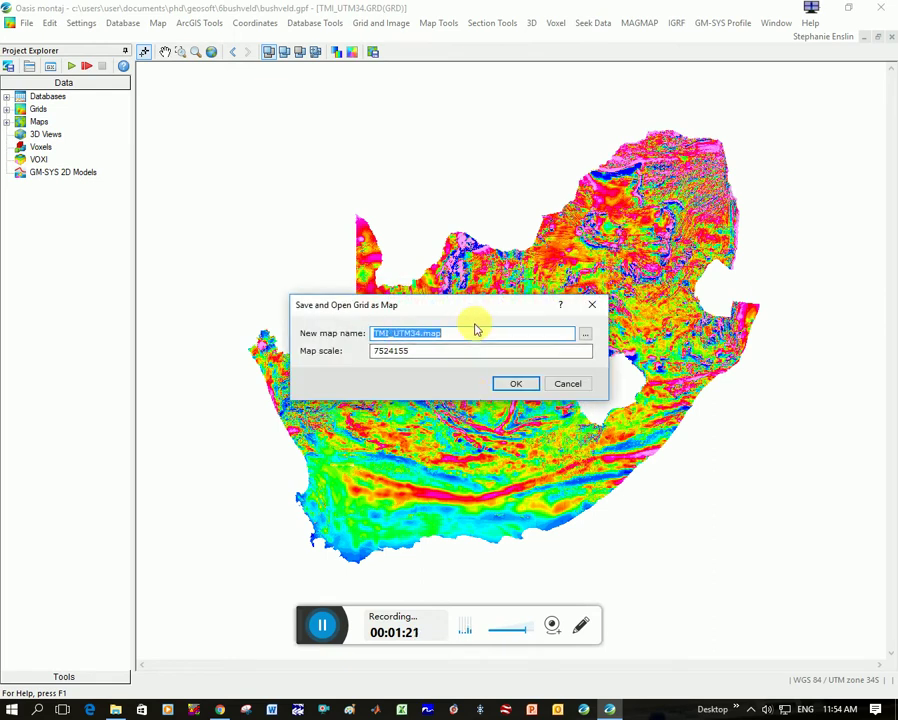
left_click(512, 383)
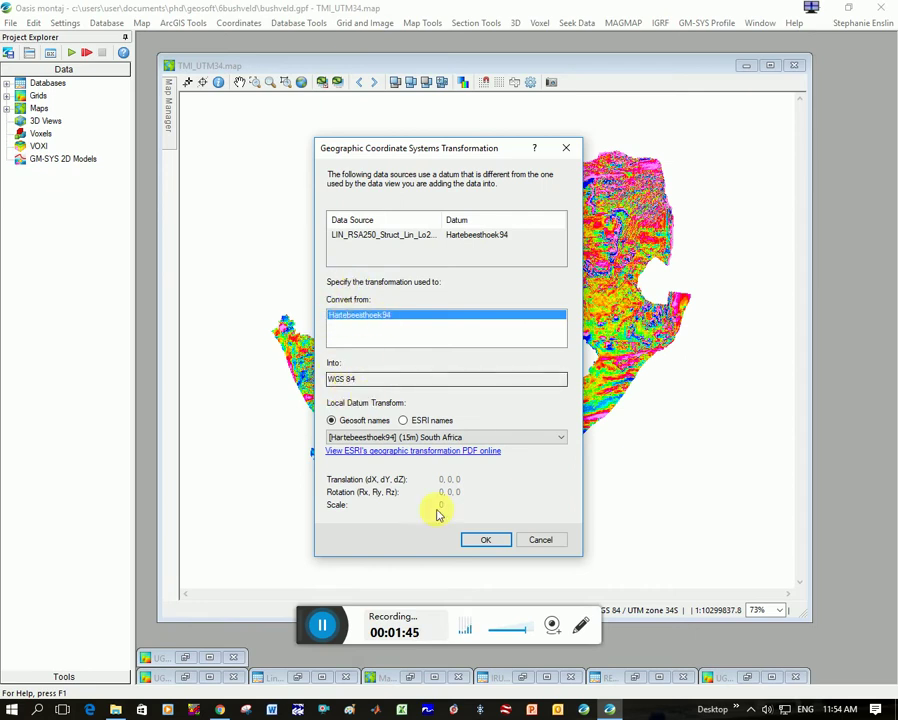
left_click(490, 541)
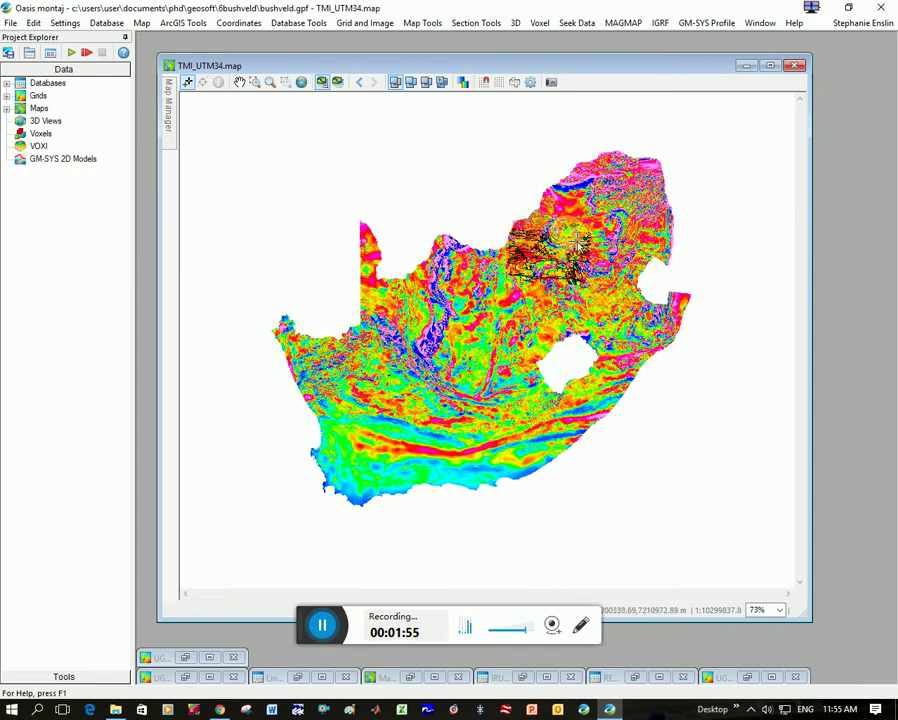
Zoom into the north-eastern structural lines and reveal the Map Layers list in Map Manager.
left_click(255, 82)
left_click_drag(494, 194, 545, 248)
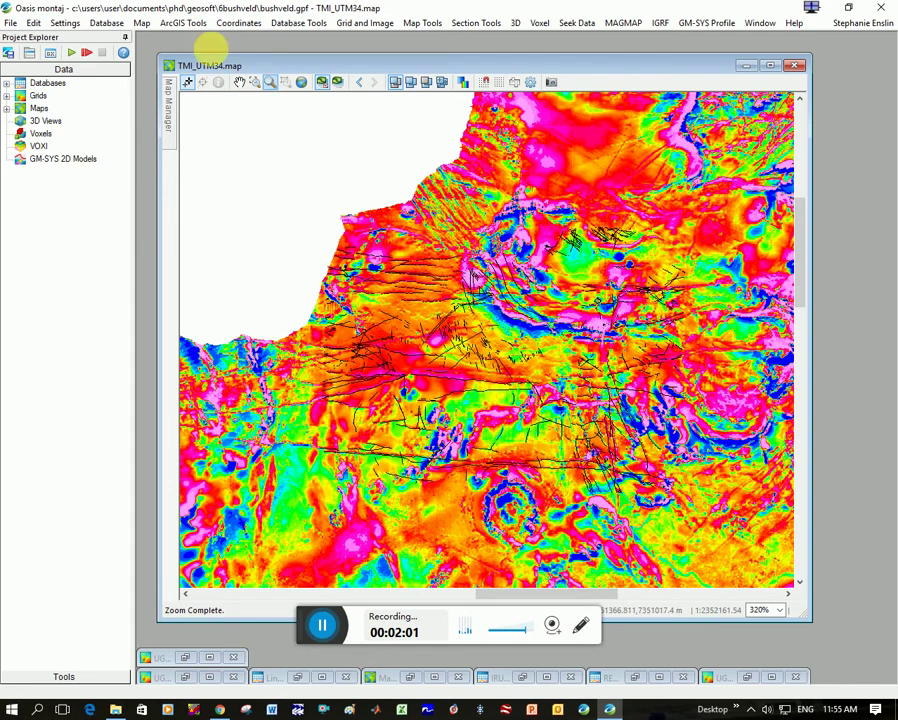
mouse_move(170, 112)
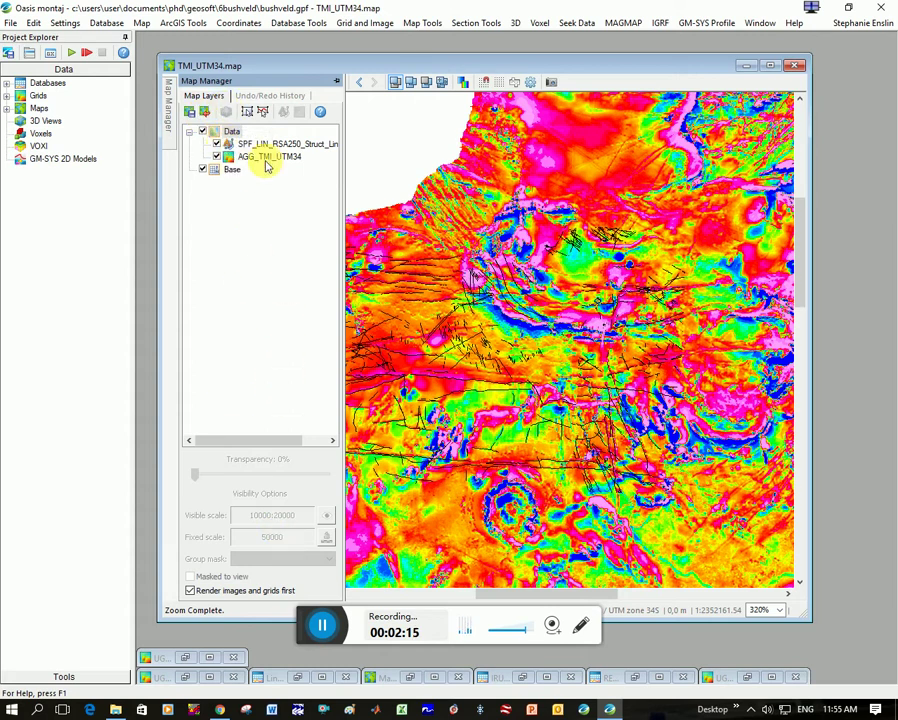
left_click(216, 157)
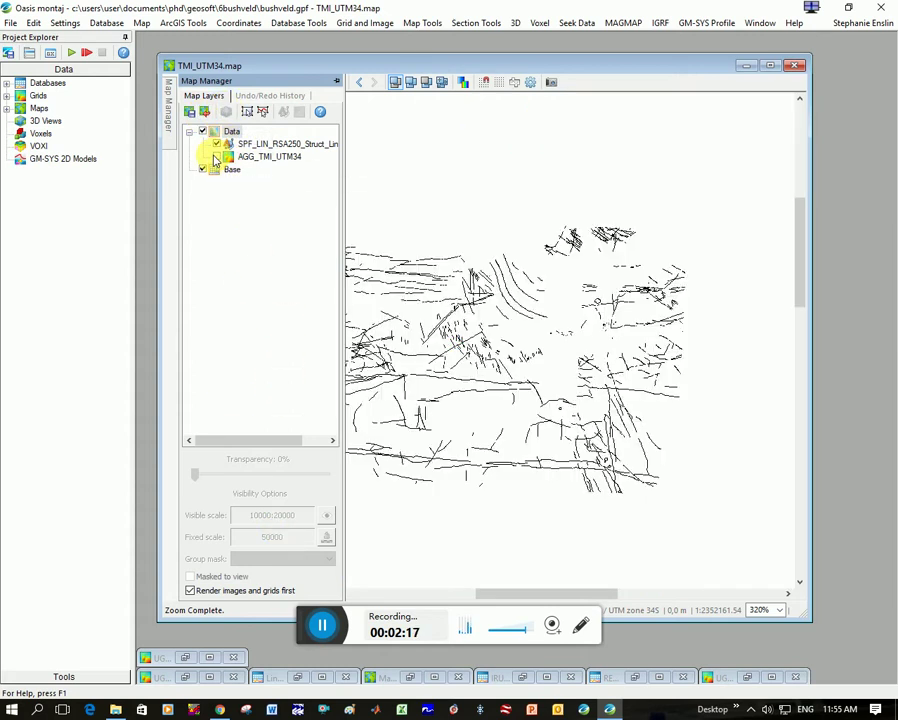
left_click(216, 157)
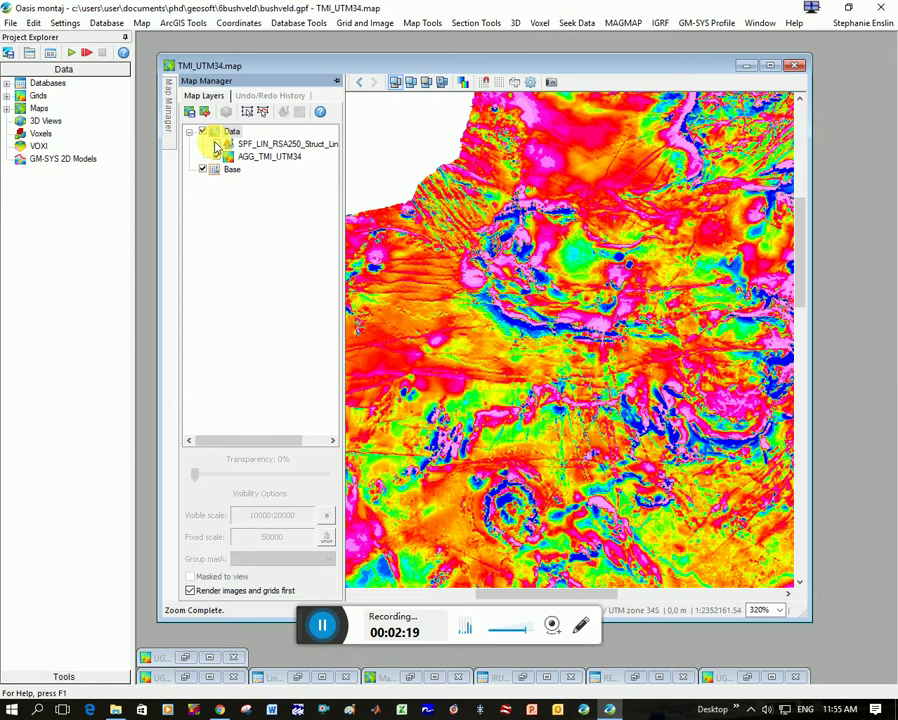
left_click(216, 144)
left_click(217, 145)
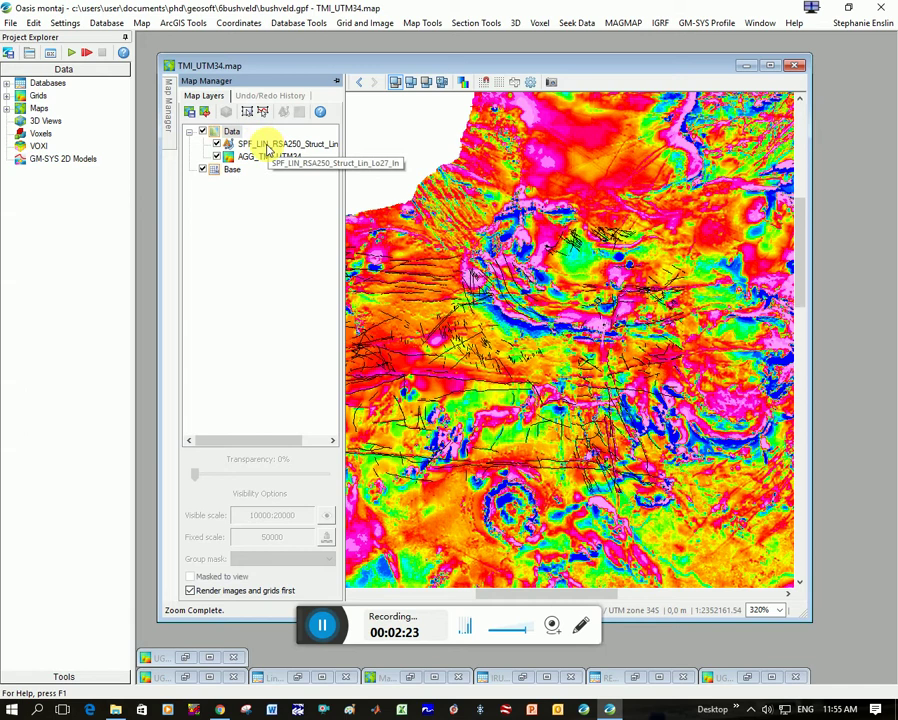
left_click(262, 146)
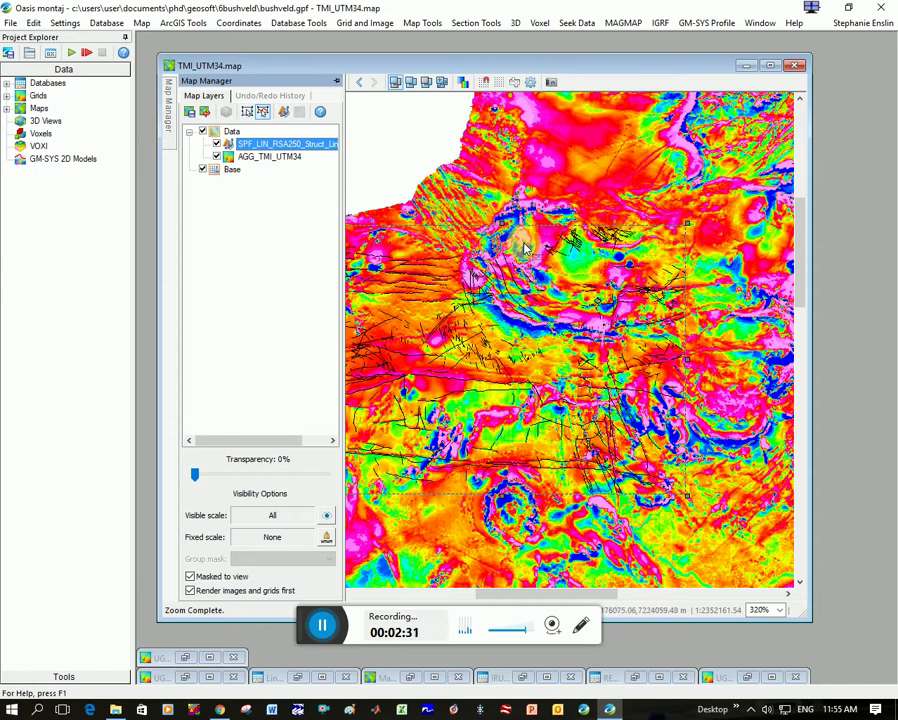
Edit the lineament vector group, select all its lines, and bring up their context menu.
right_click(525, 318)
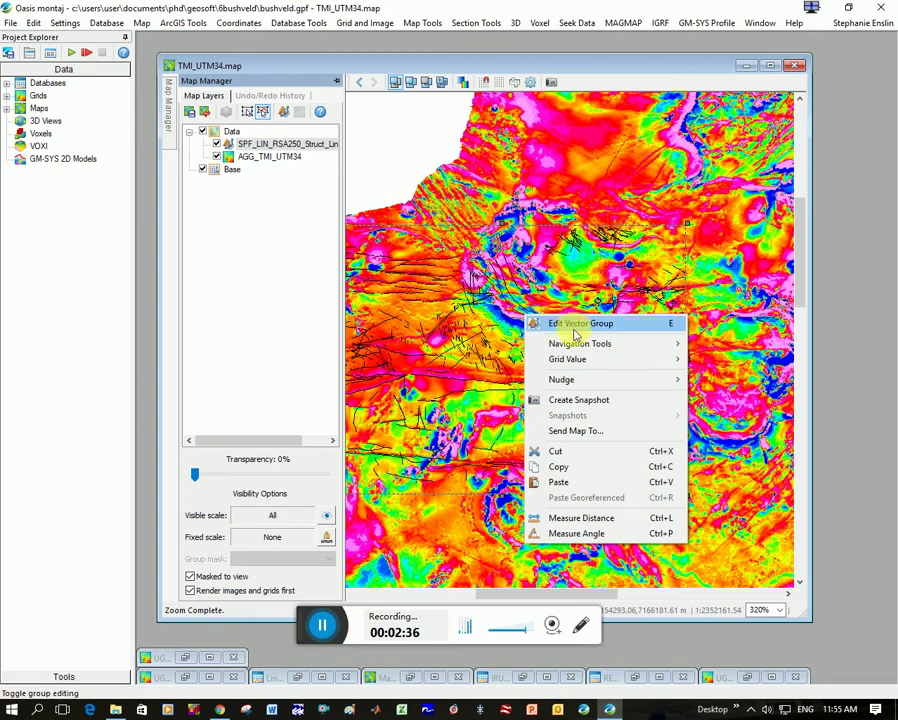
left_click(575, 328)
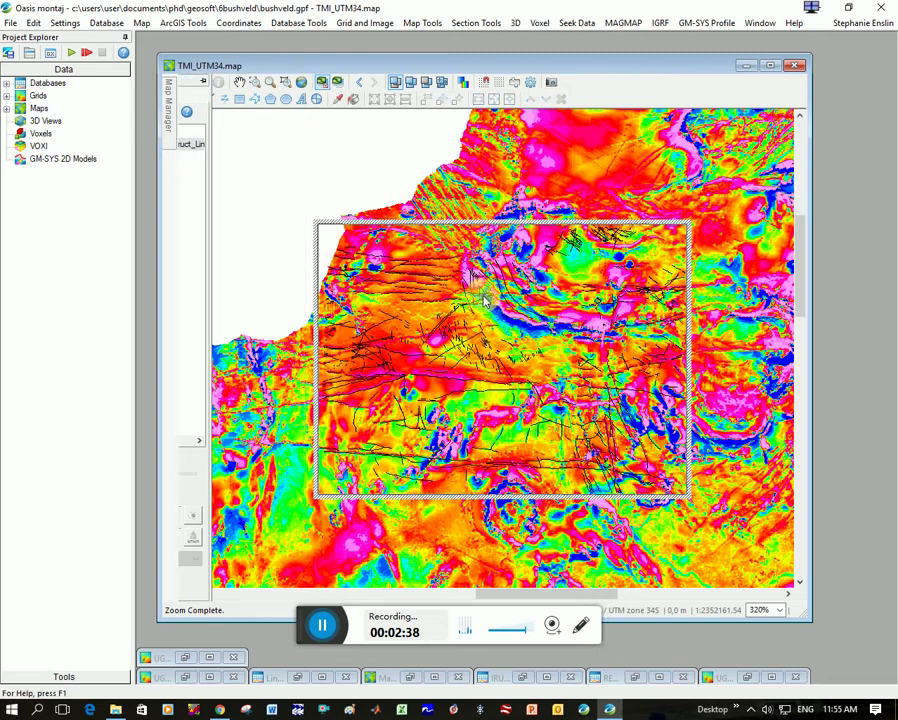
right_click(489, 303)
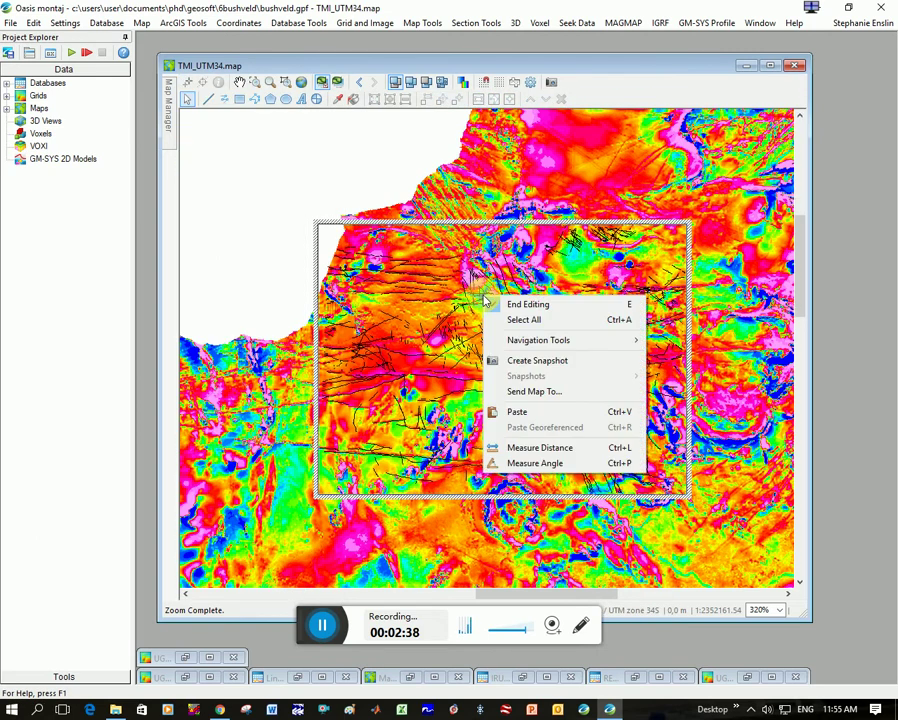
left_click(530, 326)
right_click(483, 313)
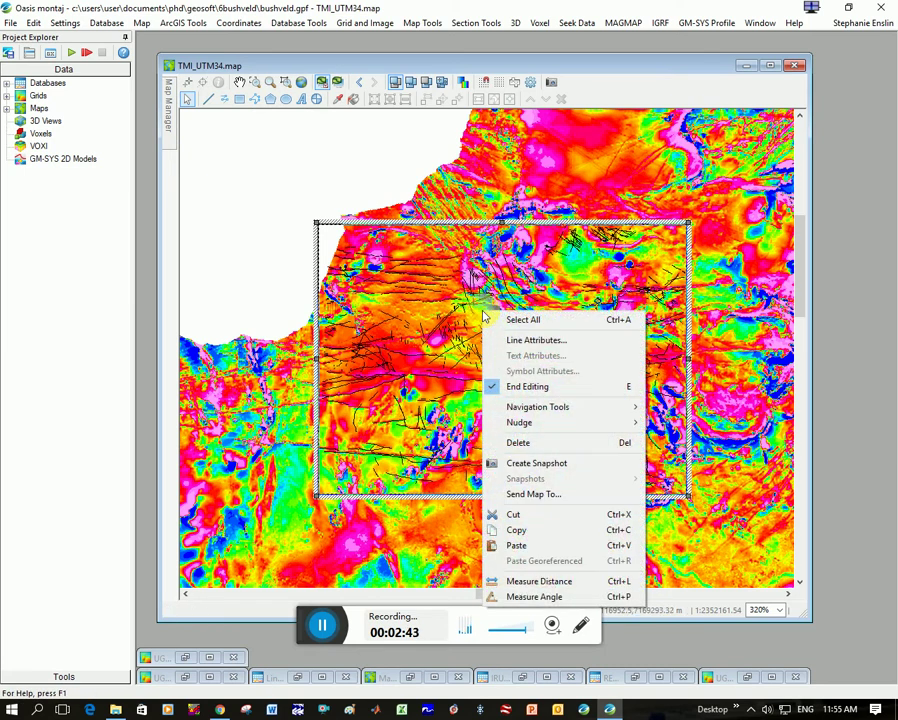
Make the lineament lines solid with 0.5 mm thickness, then end group editing.
left_click(520, 342)
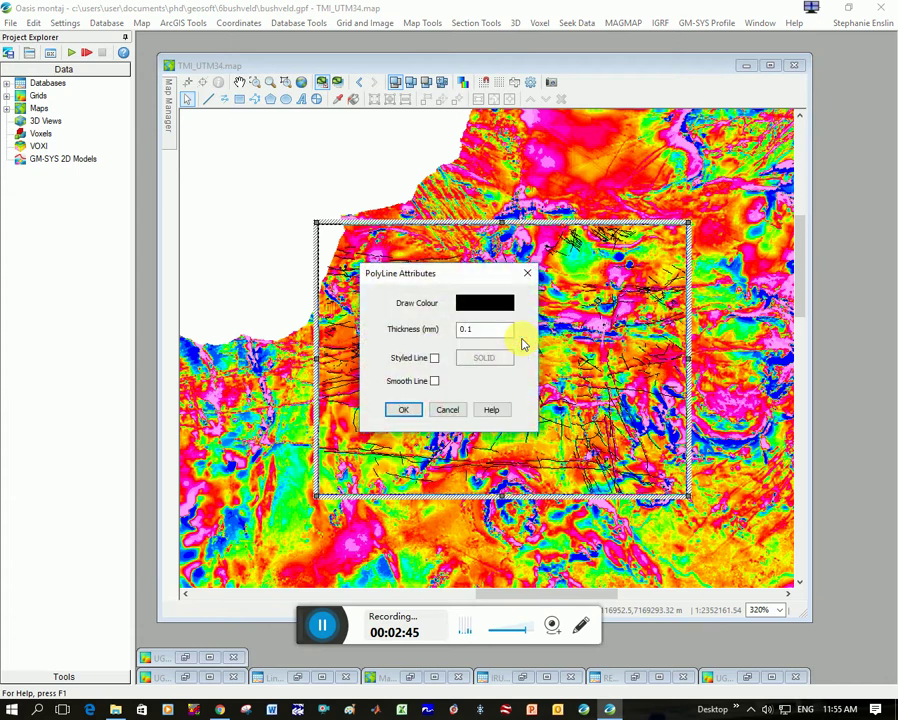
left_click_drag(462, 276, 297, 264)
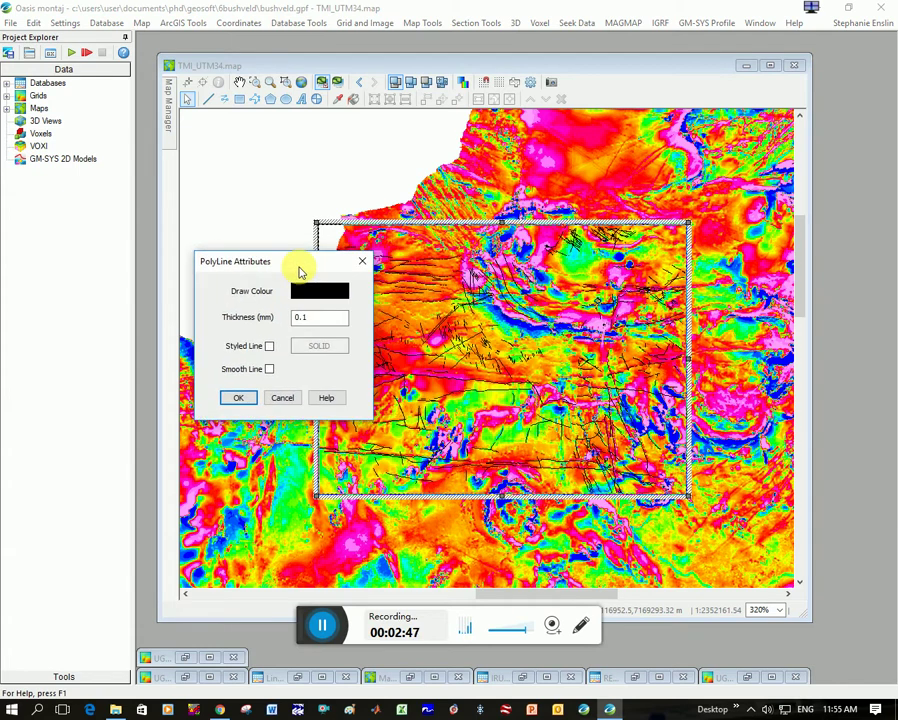
left_click(270, 346)
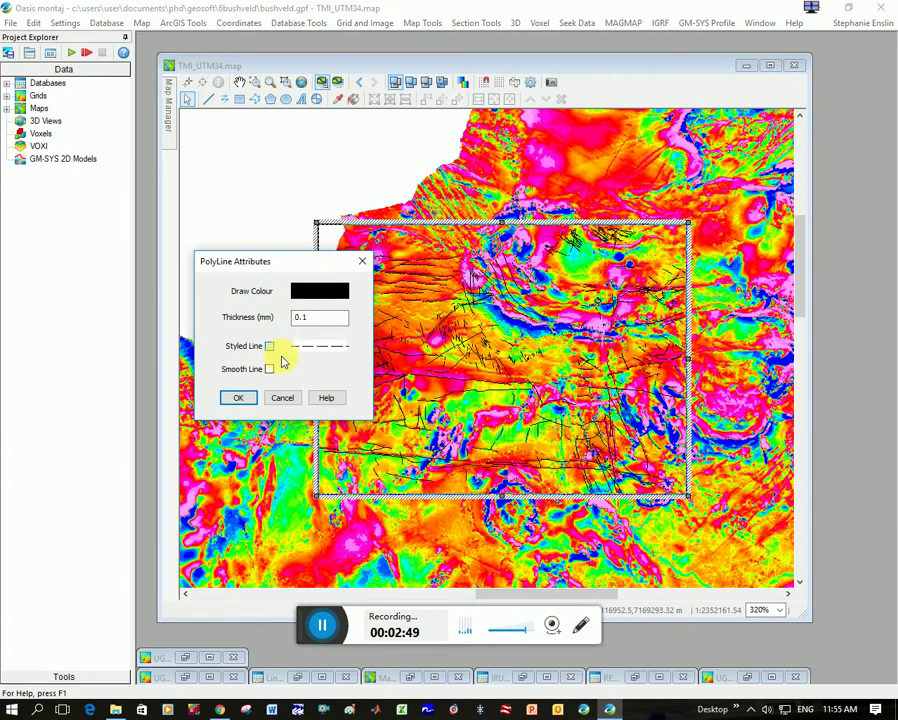
left_click(316, 348)
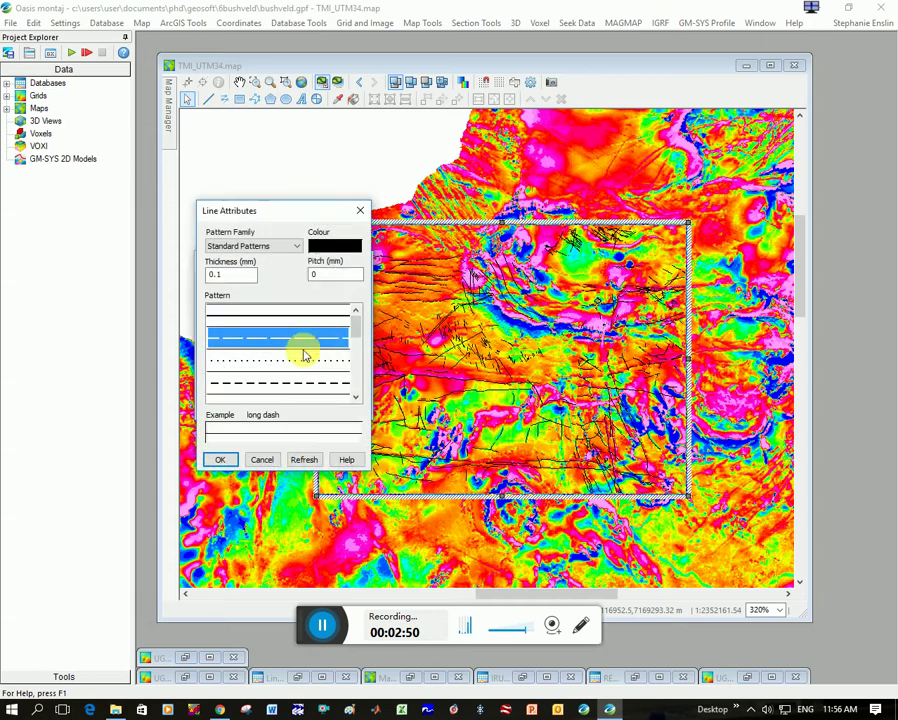
left_click(261, 459)
left_click(269, 346)
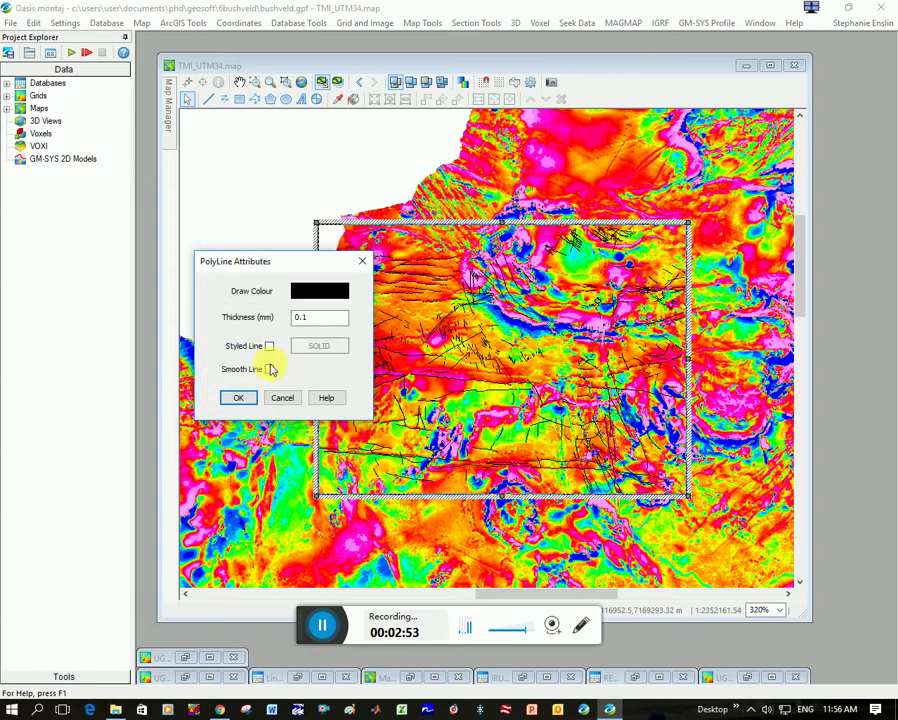
double_click(300, 317)
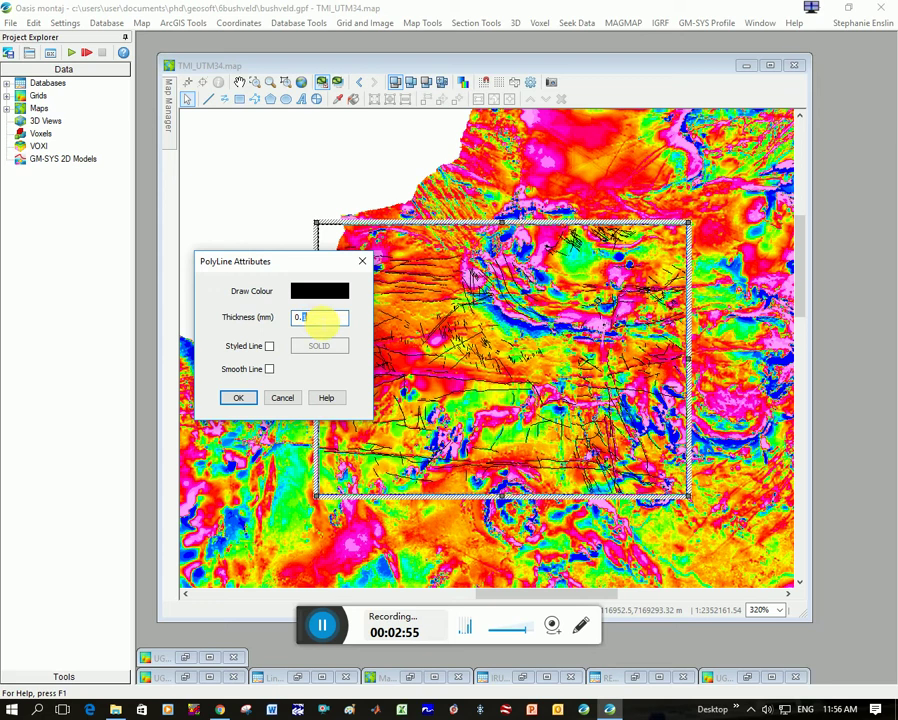
type("5")
left_click(238, 397)
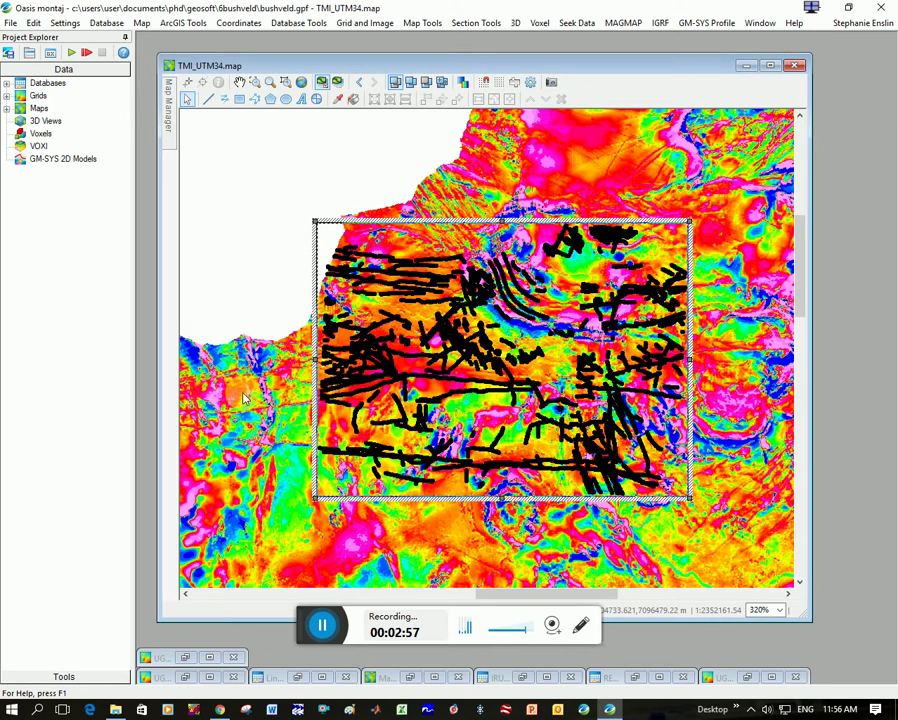
left_click(193, 258)
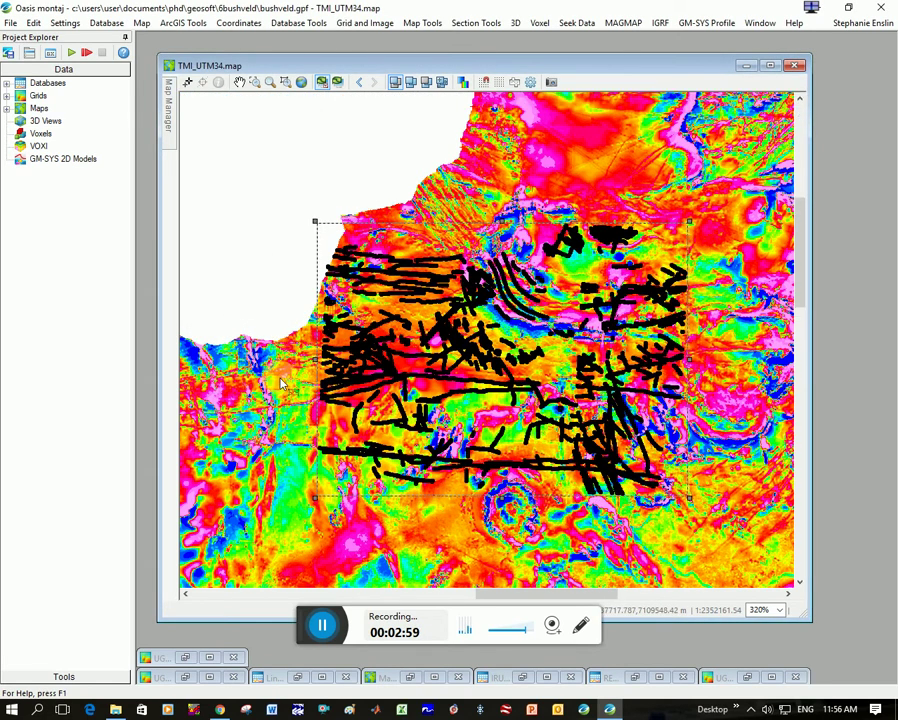